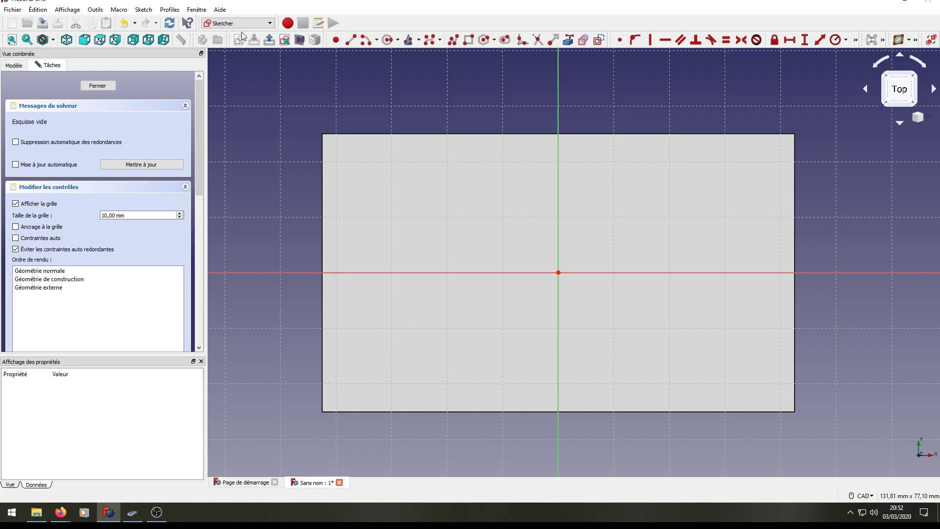
# Draw two separate lines across the upper part of the plate's face, one nearly horizontal and a second below it sloping down to the right
pyautogui.press('ctrl')
pyautogui.press('ctrl')
pyautogui.click(352, 40)
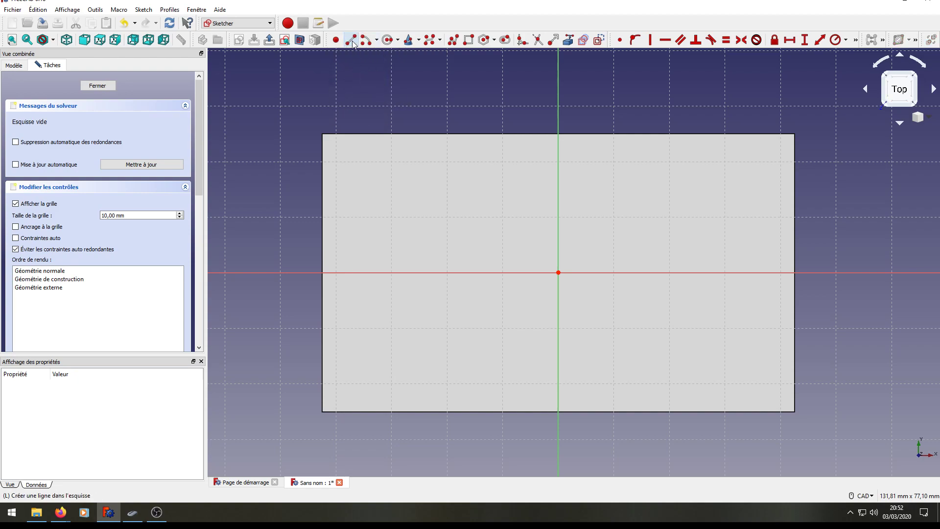
pyautogui.press('ctrl')
pyautogui.press('ctrl')
pyautogui.press('ctrl')
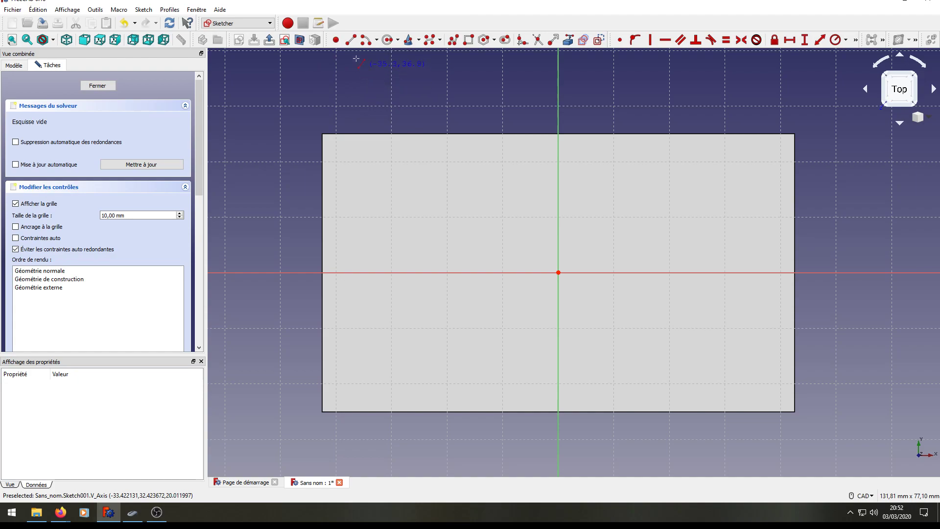
pyautogui.click(367, 171)
pyautogui.click(656, 174)
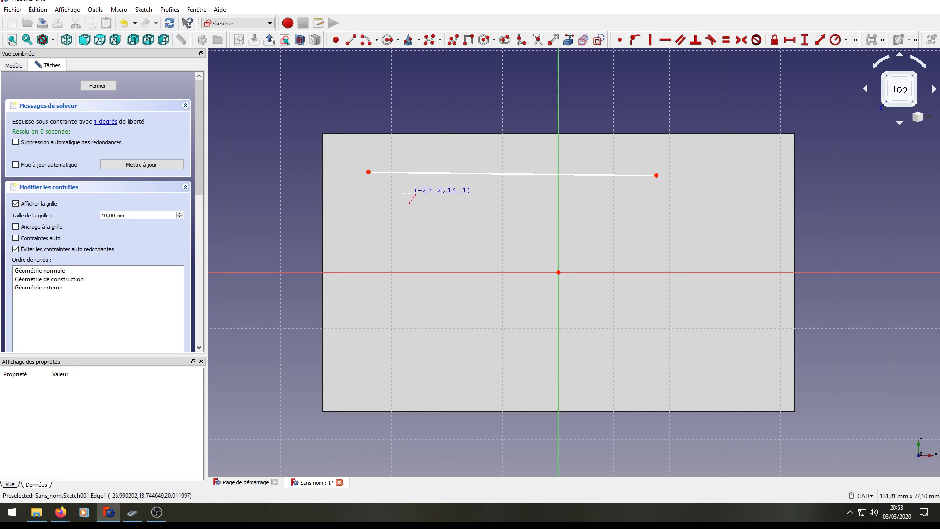
pyautogui.click(366, 199)
pyautogui.click(648, 238)
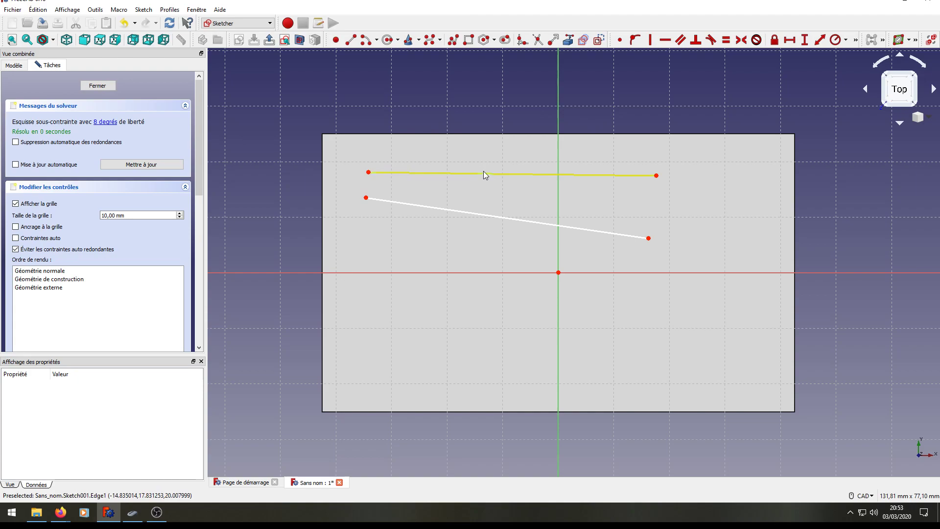
# Shift both lines slightly toward the plate's upper edge and adjust the left endpoint of the sloping line
pyautogui.moveTo(483, 172); pyautogui.dragTo(487, 160)
pyautogui.moveTo(468, 211)
pyautogui.mouseDown()
pyautogui.moveTo(485, 193)
pyautogui.moveTo(461, 207)
pyautogui.moveTo(470, 190)
pyautogui.moveTo(499, 219)
pyautogui.moveTo(500, 209)
pyautogui.moveTo(495, 227)
pyautogui.moveTo(486, 218)
pyautogui.moveTo(498, 209)
pyautogui.mouseUp()
pyautogui.moveTo(373, 187)
pyautogui.mouseDown()
pyautogui.moveTo(361, 197)
pyautogui.moveTo(391, 258)
pyautogui.moveTo(362, 218)
pyautogui.moveTo(392, 218)
pyautogui.moveTo(365, 240)
pyautogui.moveTo(355, 198)
pyautogui.moveTo(377, 195)
pyautogui.moveTo(368, 186)
pyautogui.mouseUp()
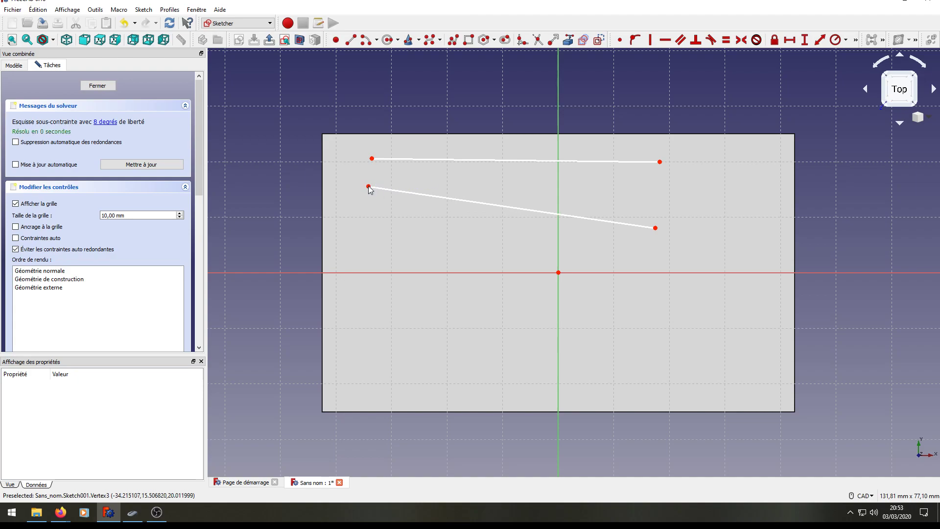
# Draw a centre-point arc in the plate's lower-left area, with its centre left of and slightly above the origin
pyautogui.click(365, 41)
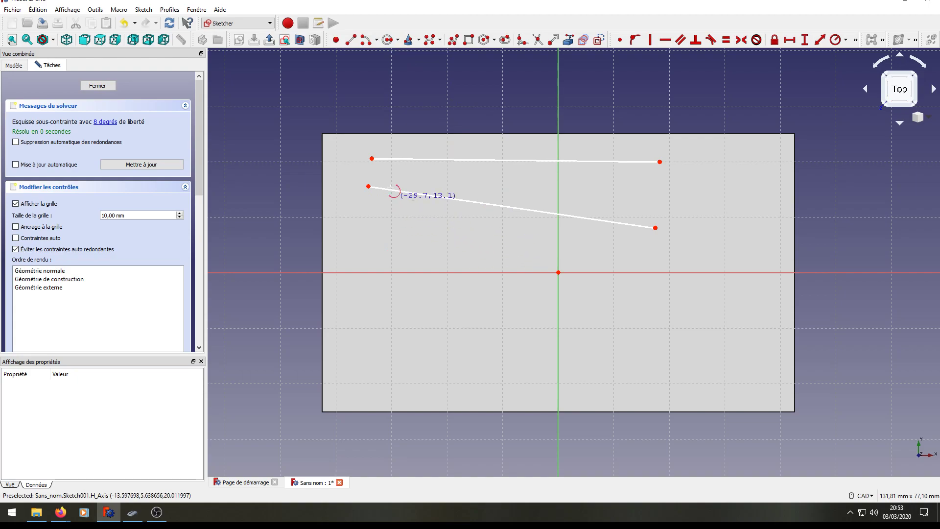
pyautogui.rightClick(487, 248)
pyautogui.click(487, 248)
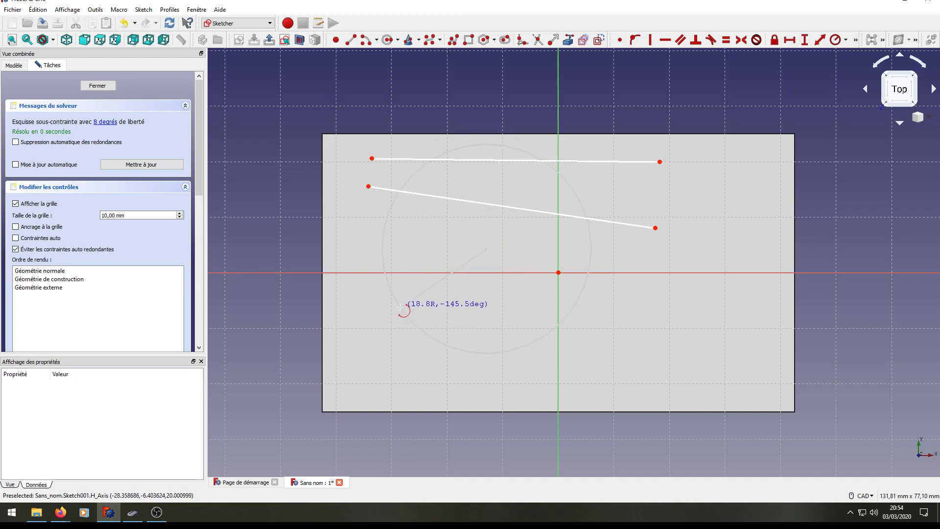
pyautogui.click(361, 302)
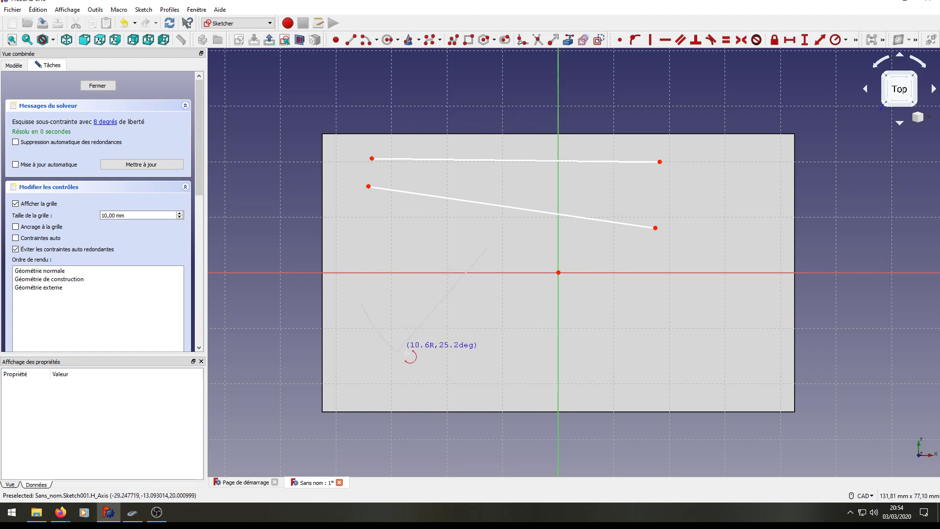
pyautogui.click(436, 376)
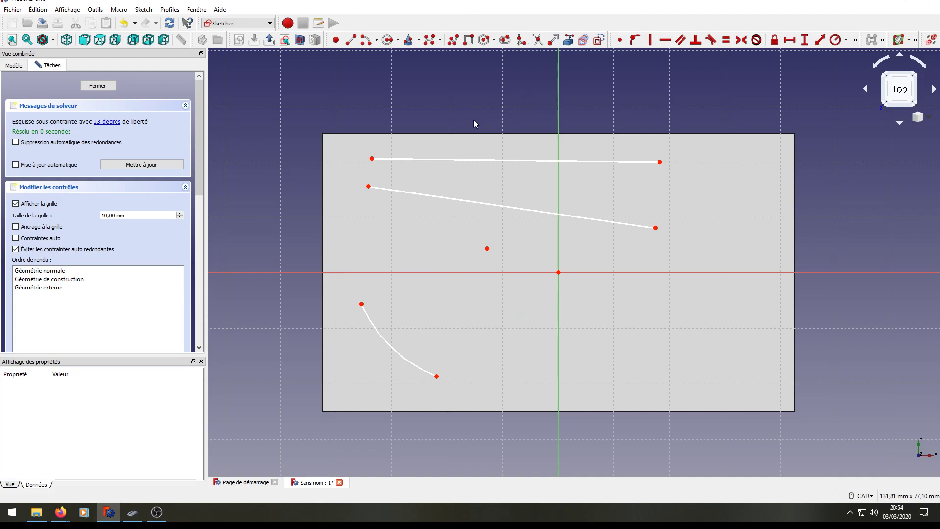
# Draw a large circle centred in the lower-right quarter of the plate, crossing the horizontal axis
pyautogui.click(398, 38)
pyautogui.click(387, 39)
pyautogui.click(386, 40)
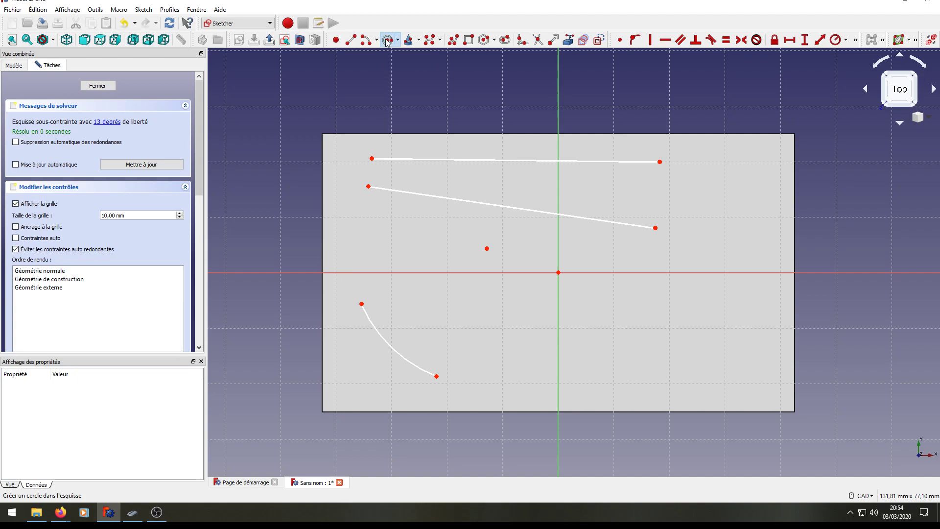
pyautogui.click(641, 318)
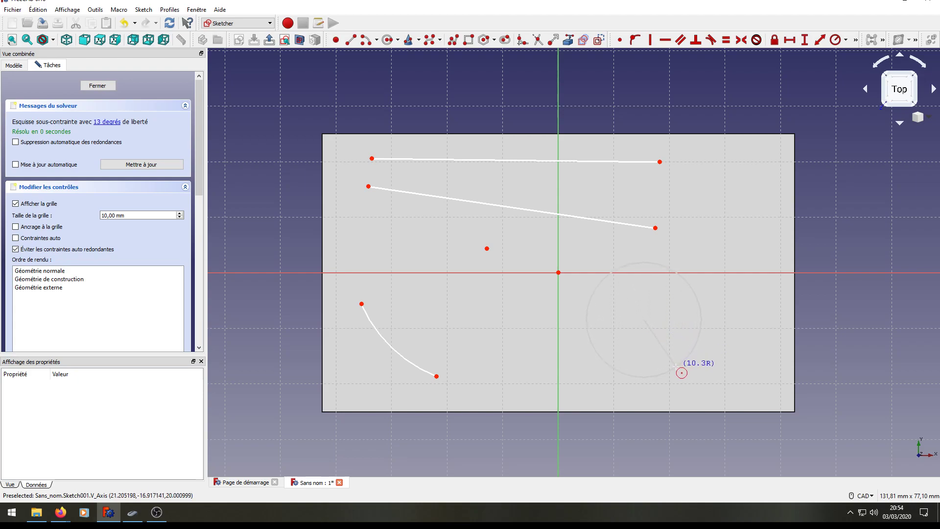
pyautogui.click(725, 329)
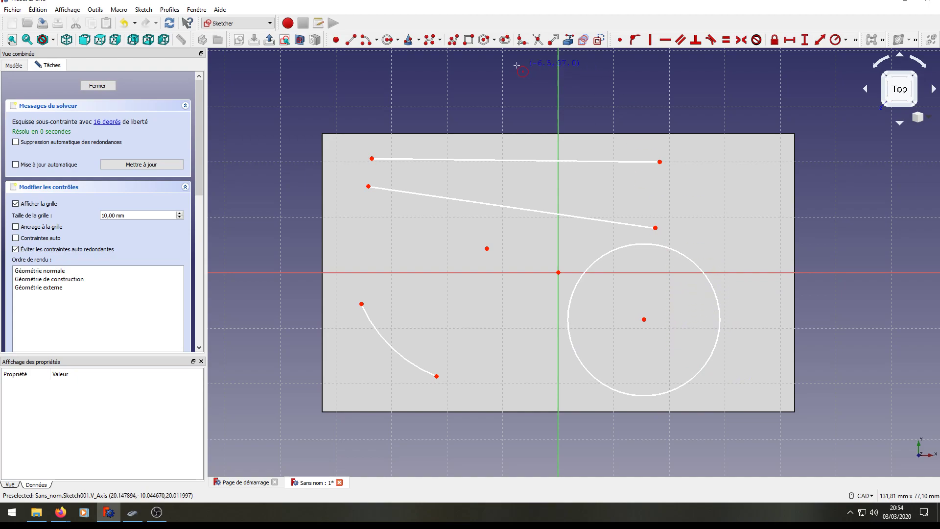
pyautogui.press('Escape')
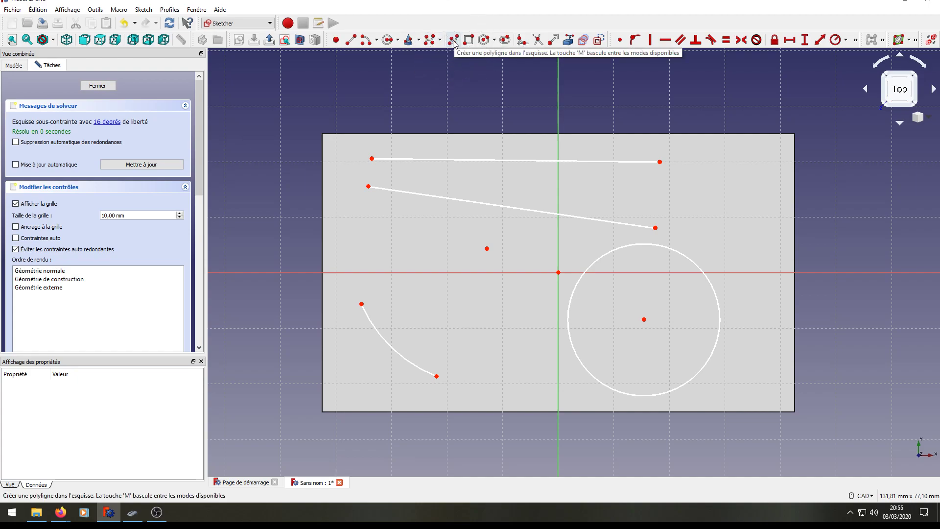
# Draw an open 11-segment polyline that zigzags down near the plate's right edge and returns up to end near its starting point
pyautogui.click(453, 41)
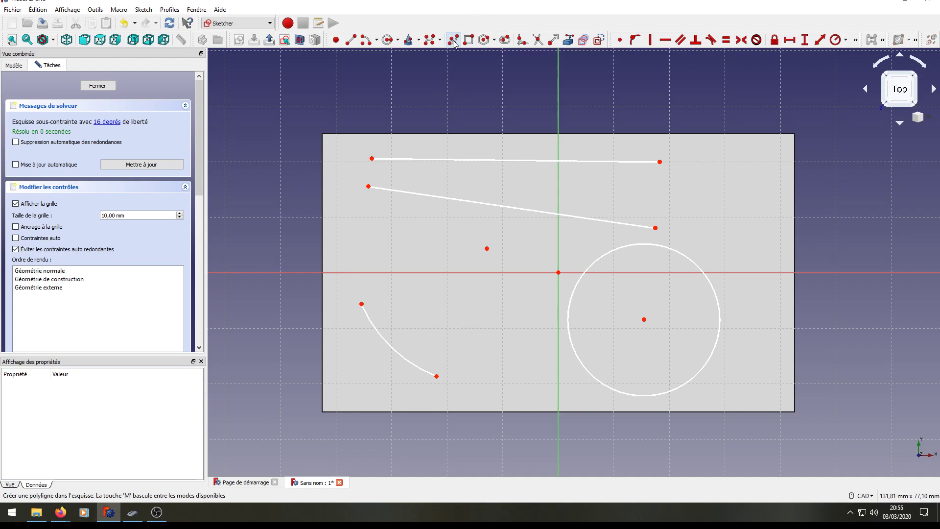
pyautogui.click(352, 45)
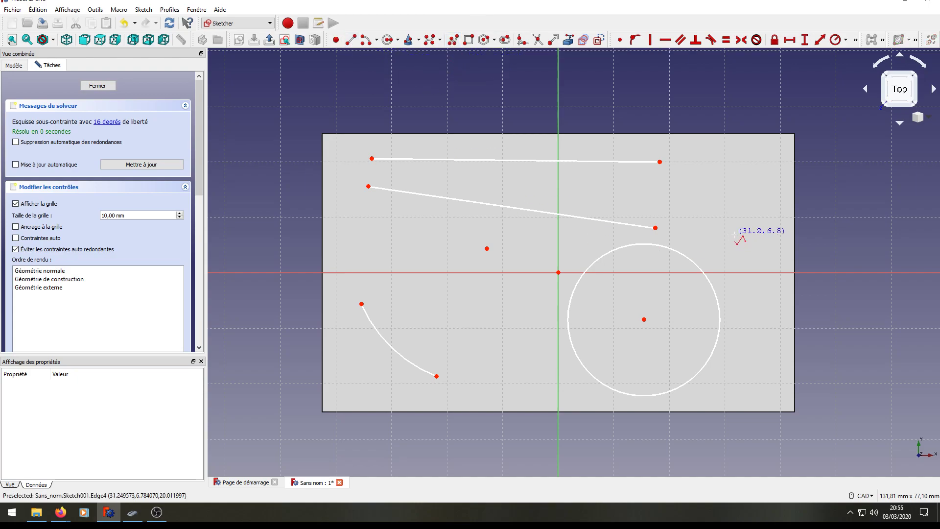
pyautogui.click(749, 157)
pyautogui.click(695, 189)
pyautogui.click(755, 205)
pyautogui.click(695, 230)
pyautogui.click(756, 241)
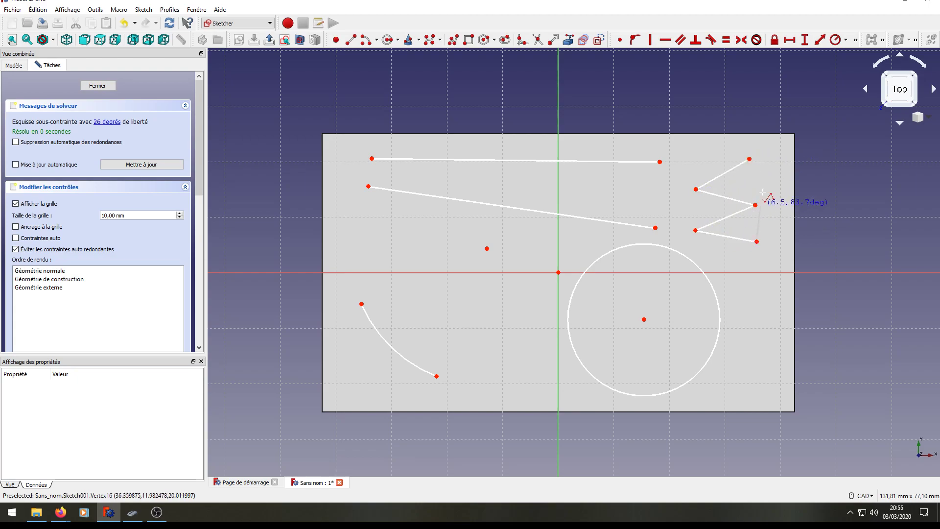
pyautogui.click(718, 260)
pyautogui.click(757, 294)
pyautogui.click(731, 348)
pyautogui.click(767, 368)
pyautogui.click(780, 242)
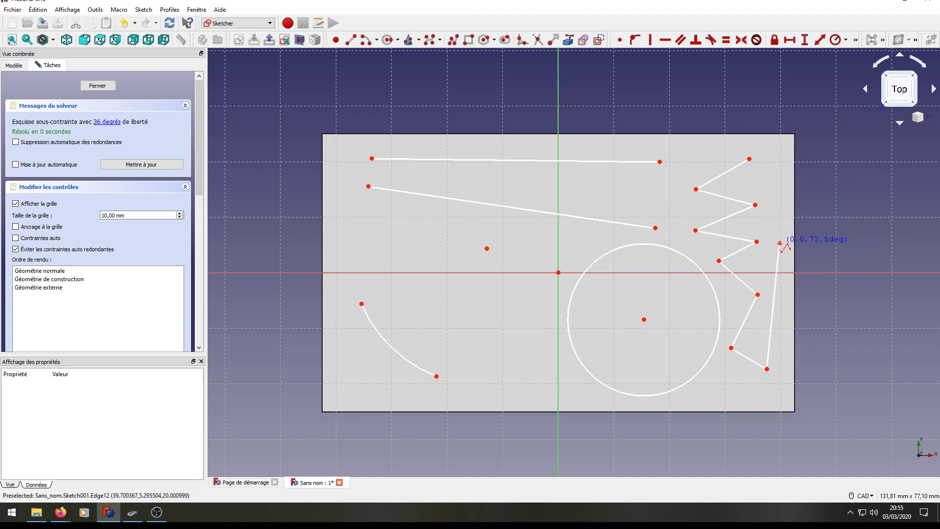
pyautogui.click(763, 144)
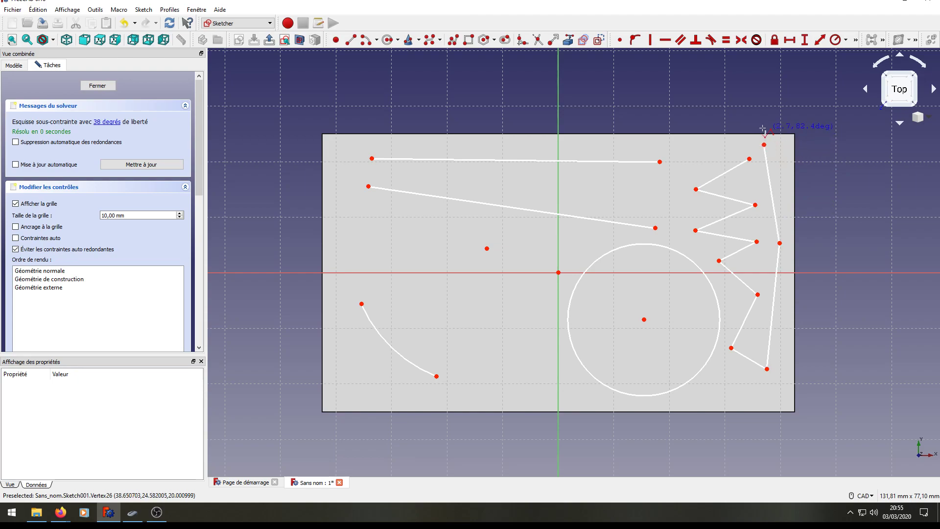
pyautogui.click(730, 147)
pyautogui.press('Escape')
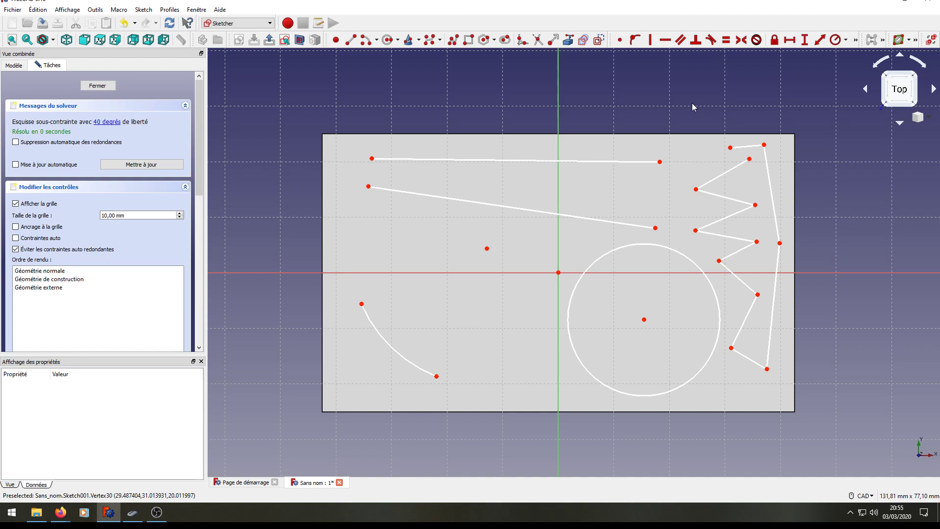
# Draw a rectangle in the left part of the plate, between the sloping line and the horizontal axis
pyautogui.click(469, 41)
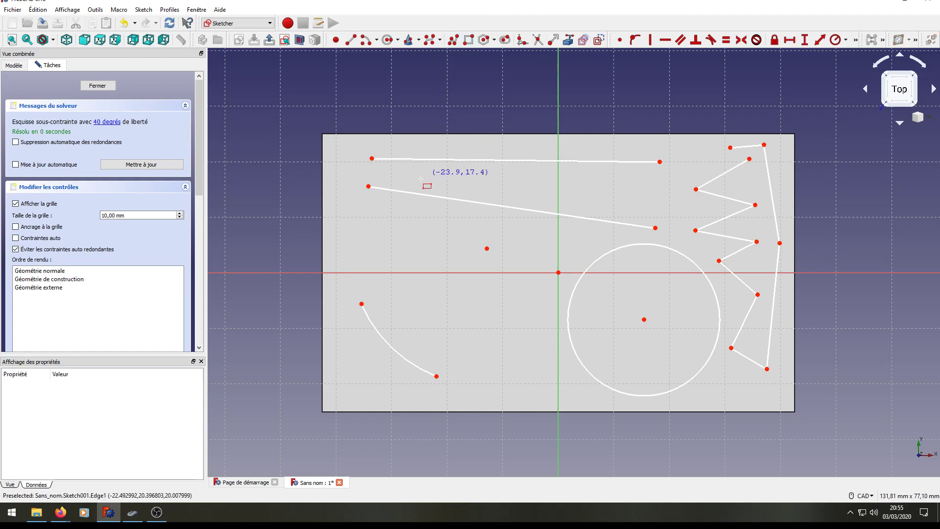
pyautogui.click(348, 213)
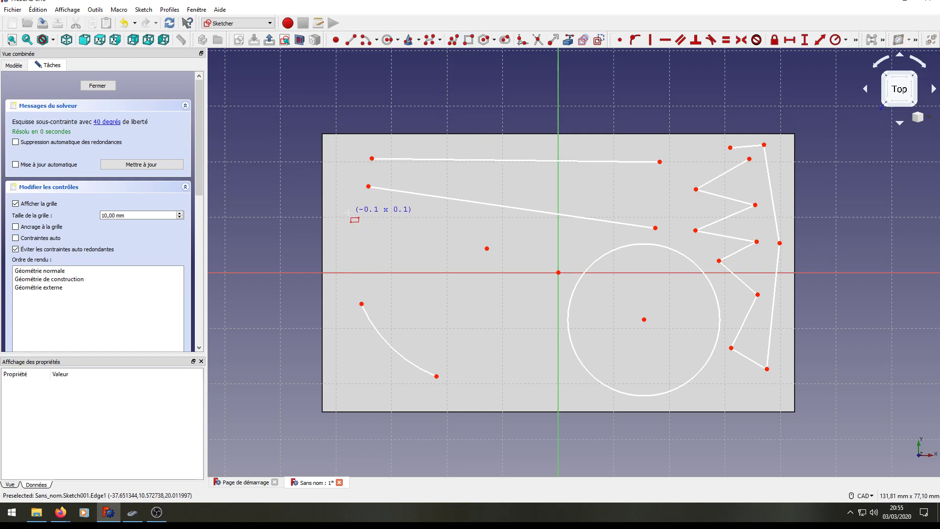
pyautogui.click(469, 264)
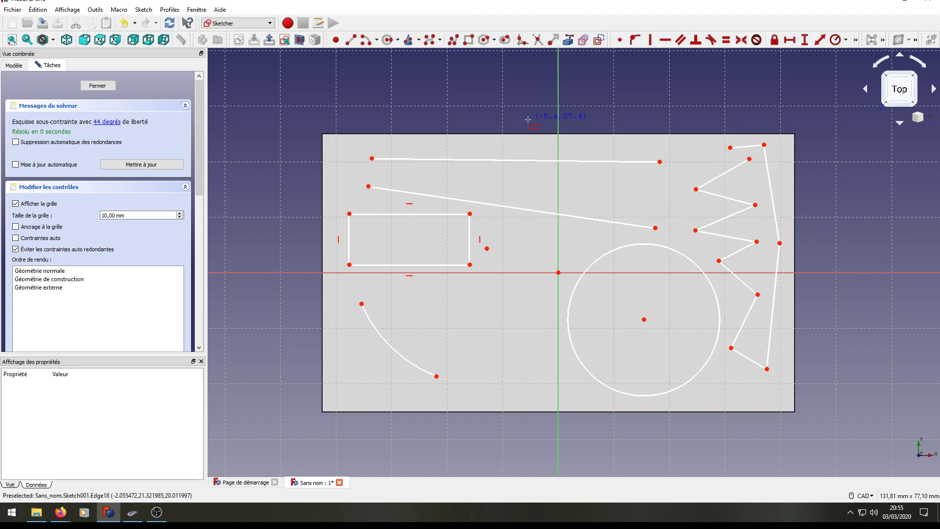
# Draw a regular hexagon below the rectangle, between the arc and the circle, with a vertex toward the lower right
pyautogui.click(494, 41)
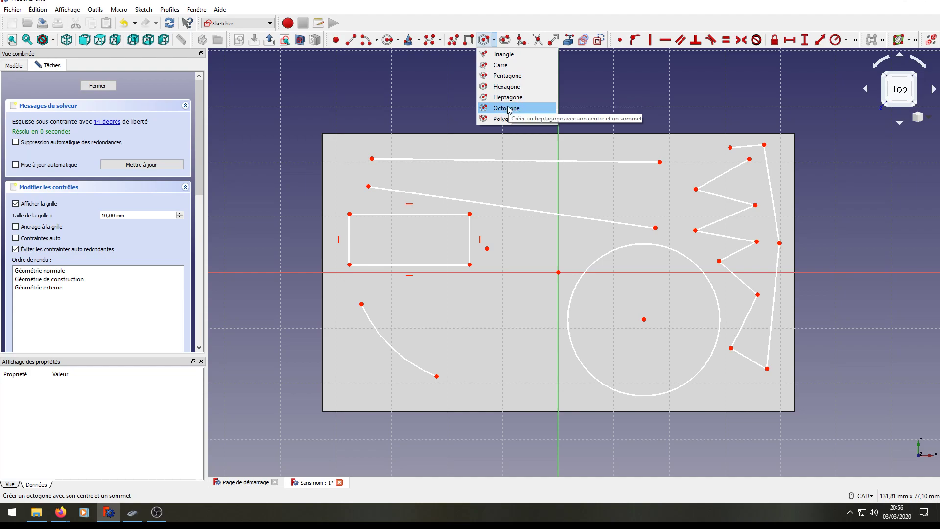
pyautogui.click(507, 86)
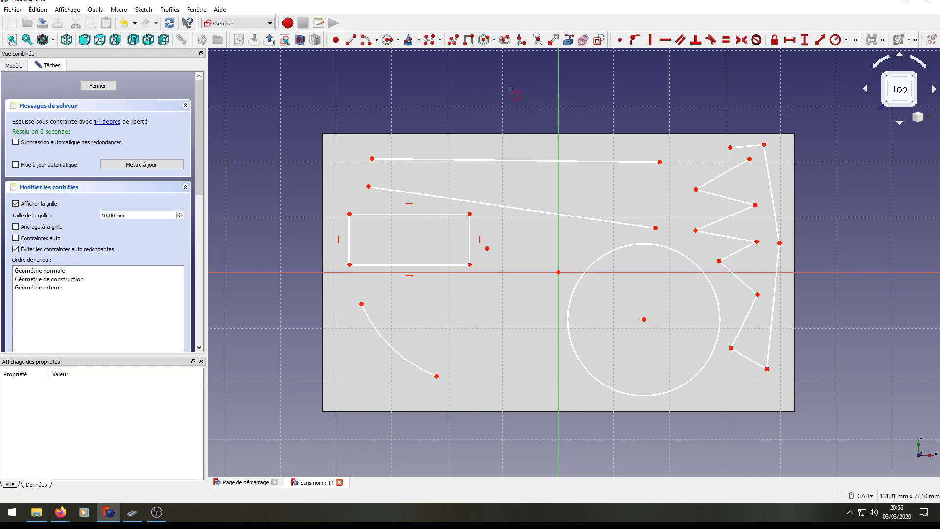
pyautogui.click(468, 332)
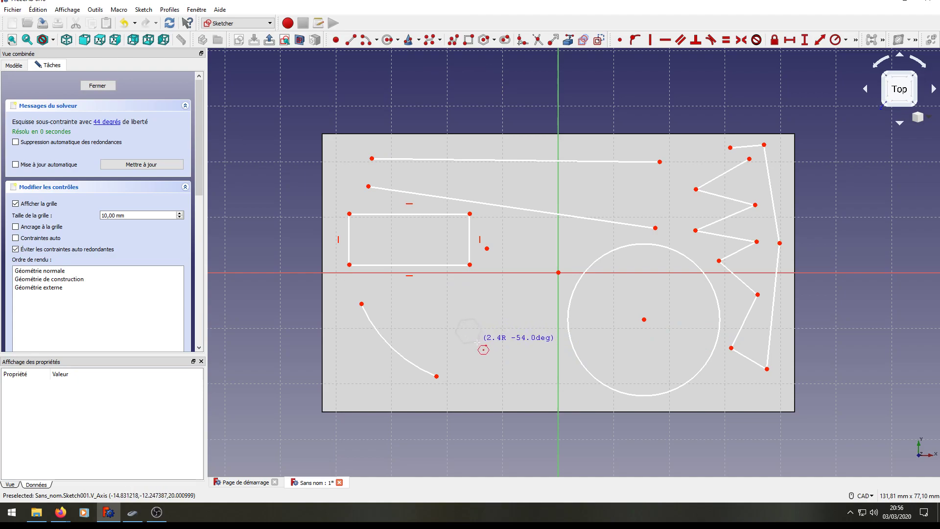
pyautogui.click(491, 368)
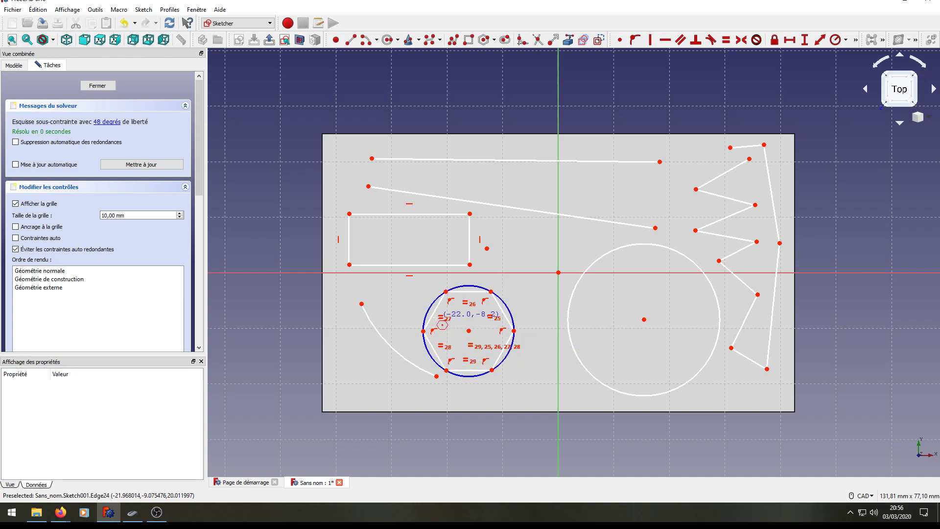
pyautogui.rightClick(518, 123)
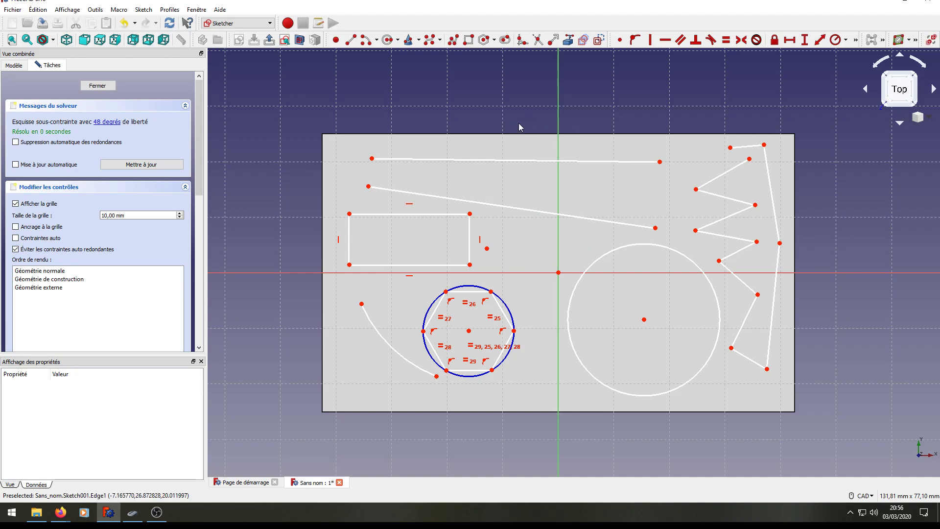
# Draw a horizontal slot above the circle, between the vertical axis and the zigzag polyline
pyautogui.click(505, 40)
pyautogui.click(587, 190)
pyautogui.click(652, 210)
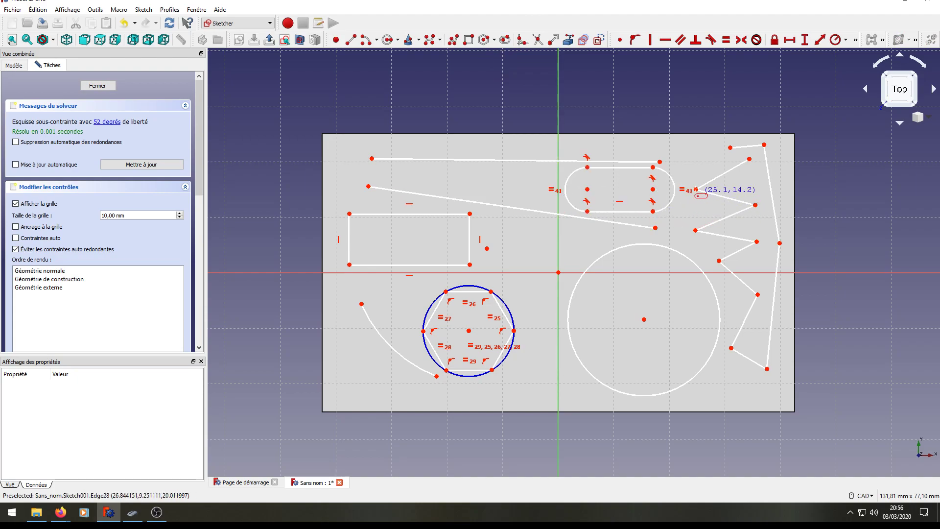
pyautogui.rightClick(658, 146)
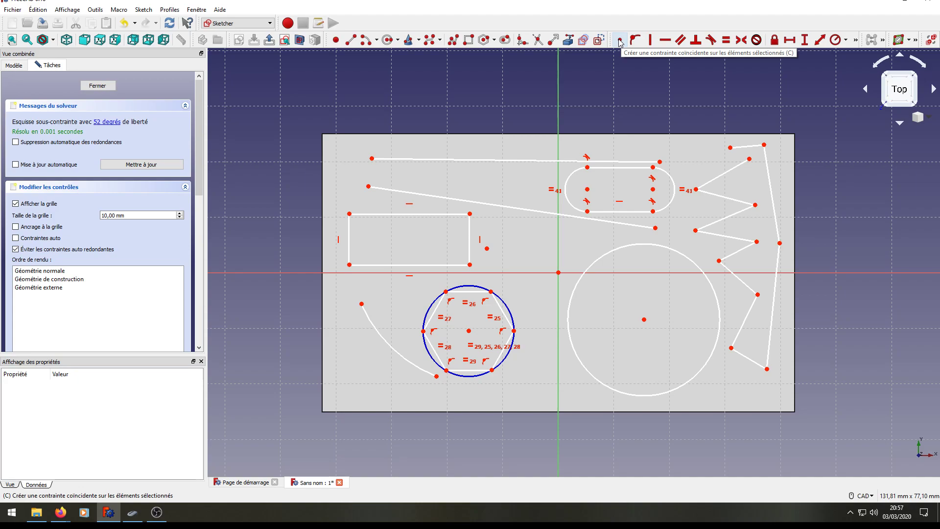
# Close the zigzag polyline by making its two free endpoints coincident, and shift its upper-left segment slightly
pyautogui.click(730, 148)
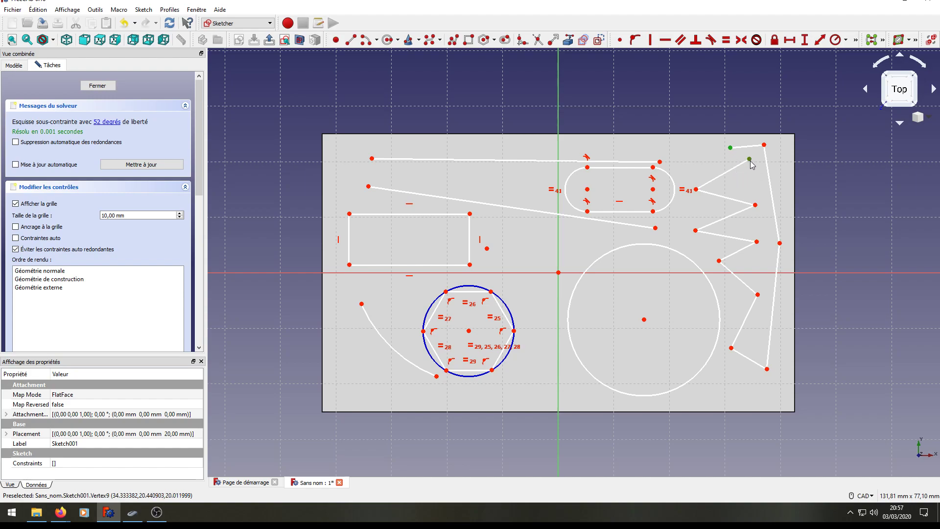
pyautogui.click(749, 159)
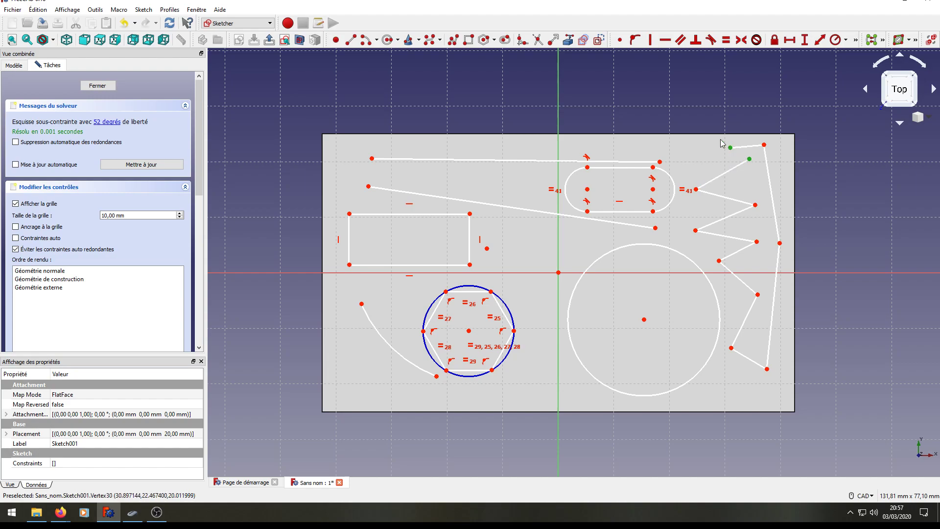
pyautogui.click(620, 42)
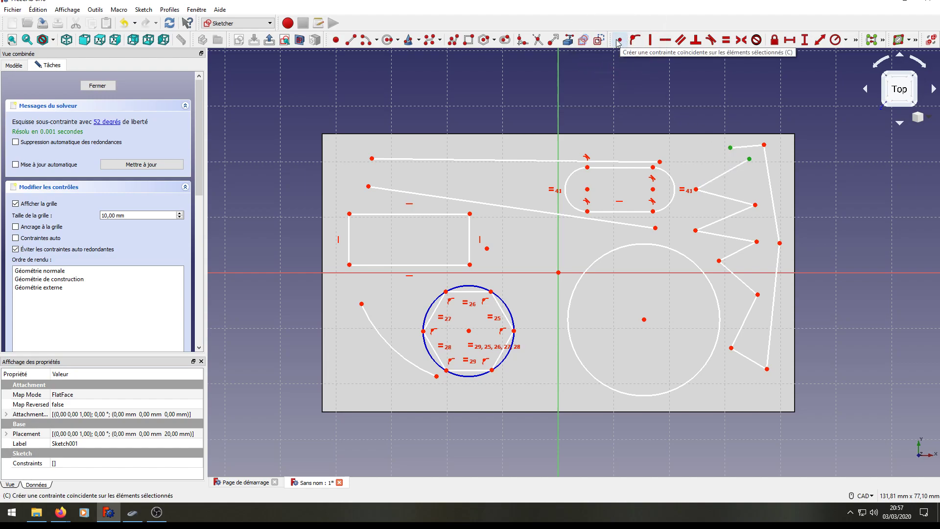
pyautogui.click(619, 42)
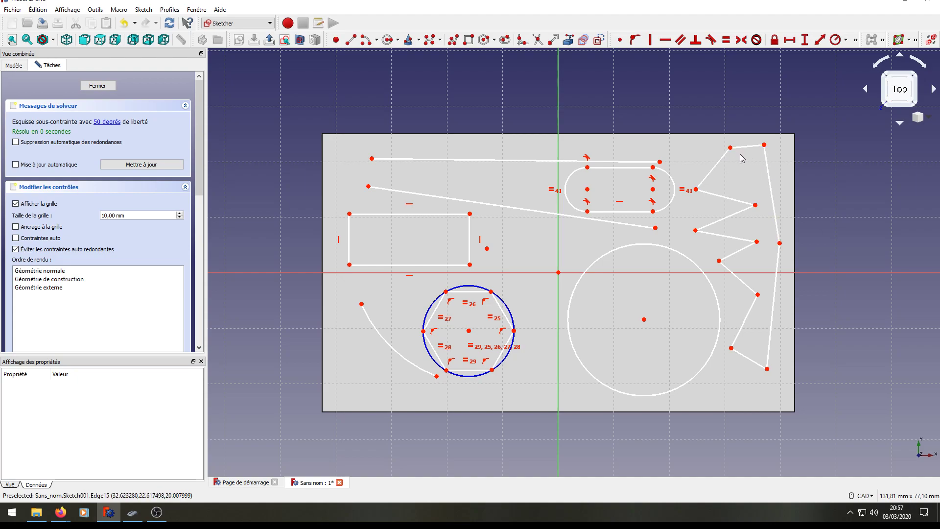
pyautogui.moveTo(725, 162); pyautogui.dragTo(730, 167)
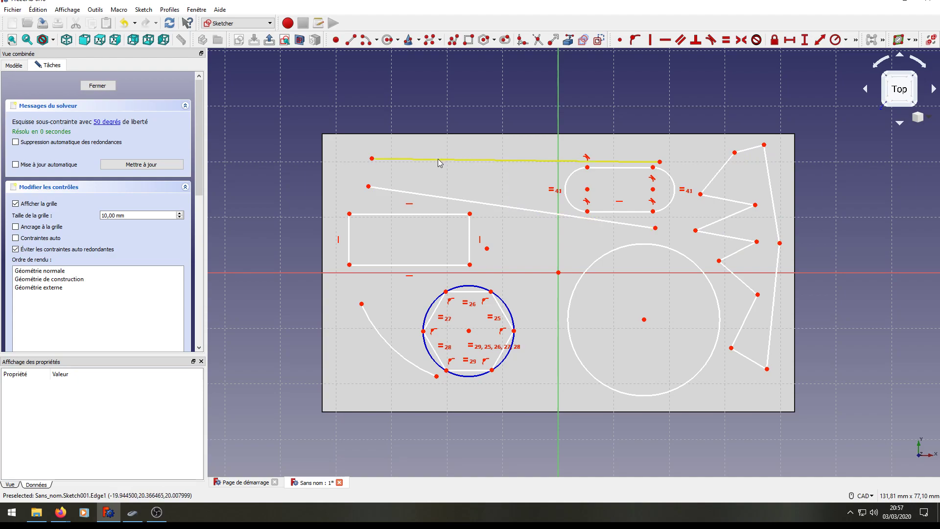
# Place a single point between the two upper lines, left of the slot
pyautogui.click(336, 40)
pyautogui.click(512, 190)
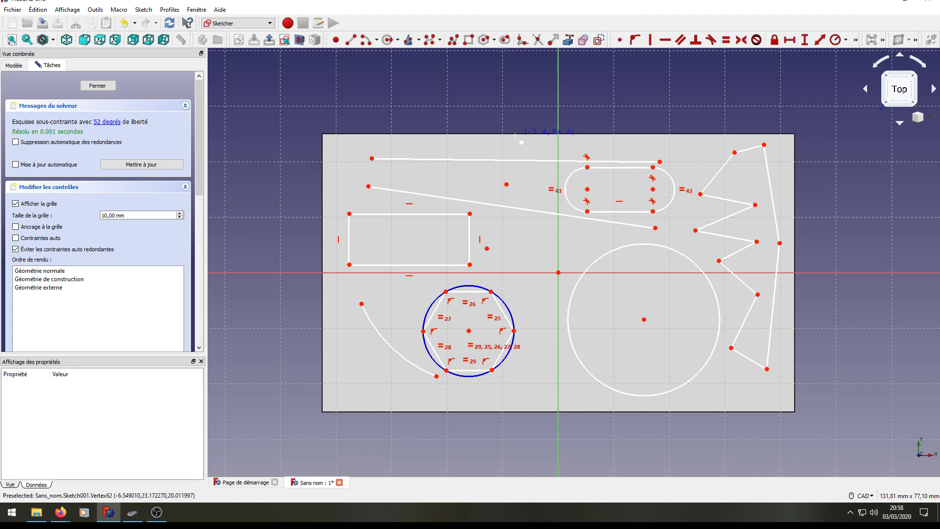
pyautogui.press('Escape')
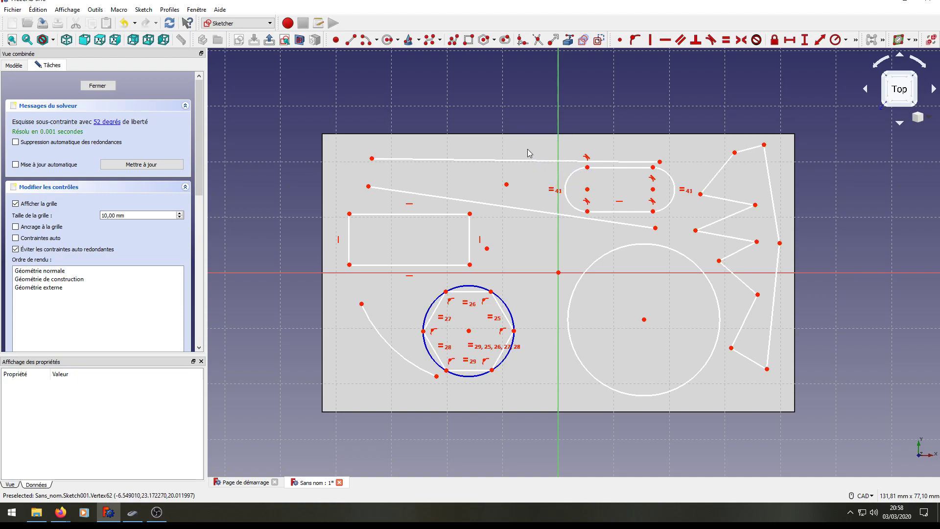